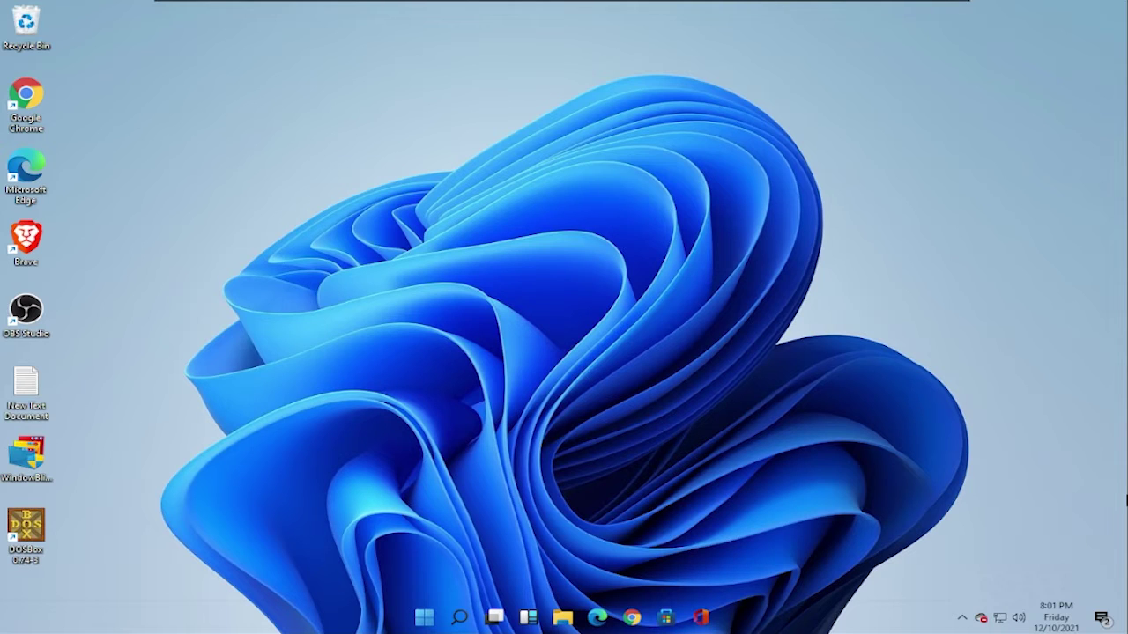
- Open Google Chrome in a maximized window and search Google for "download VMWARE"
click(631, 621)
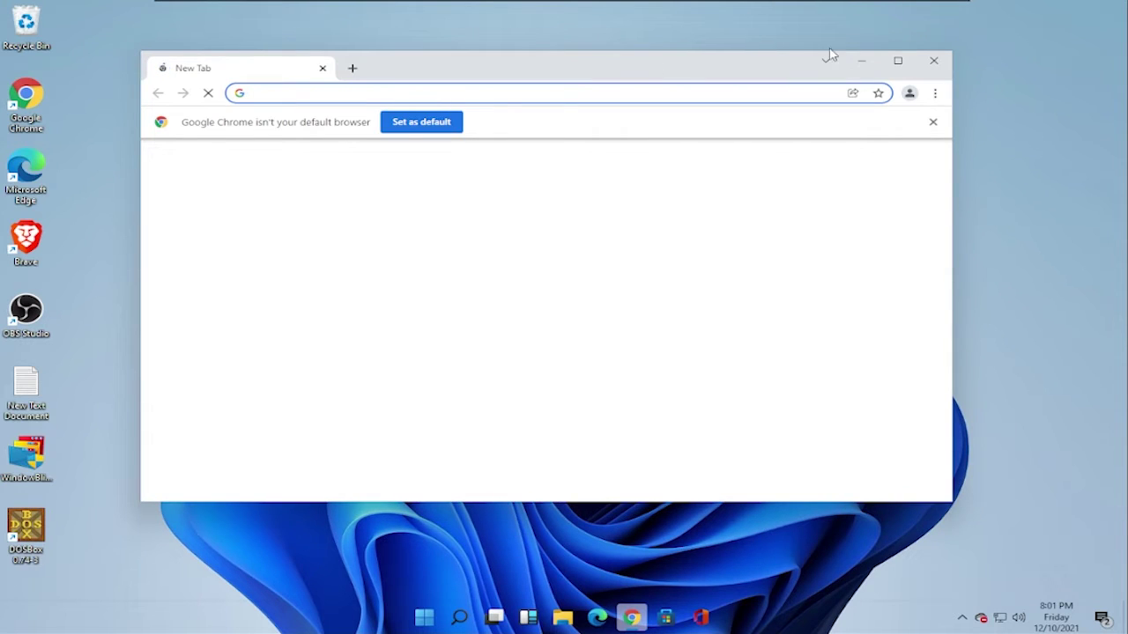
click(895, 62)
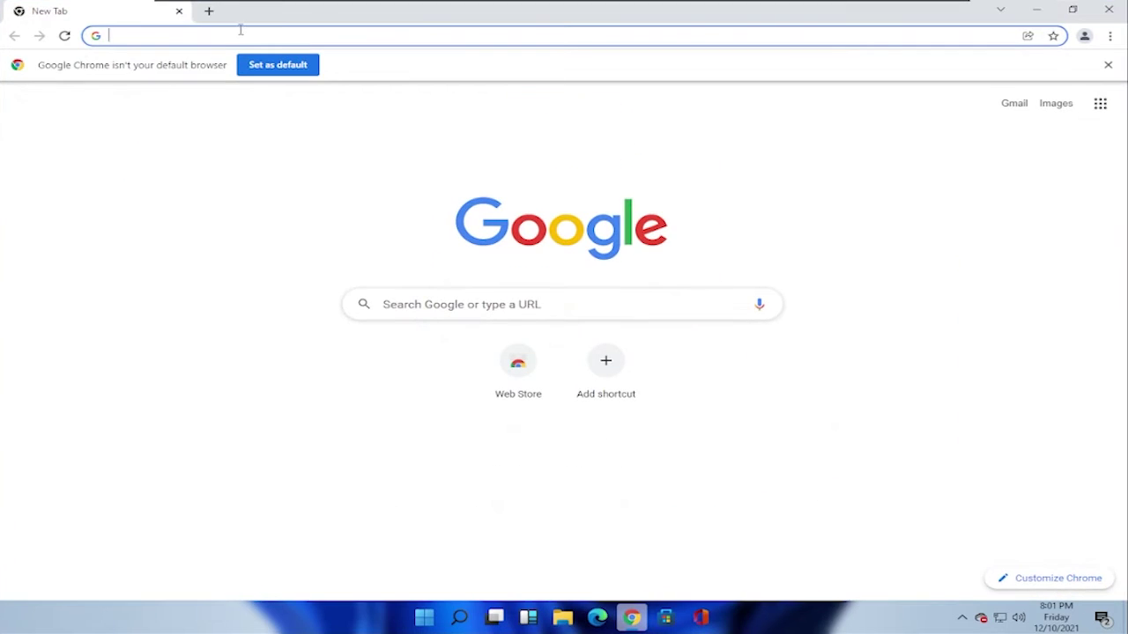
text(down)
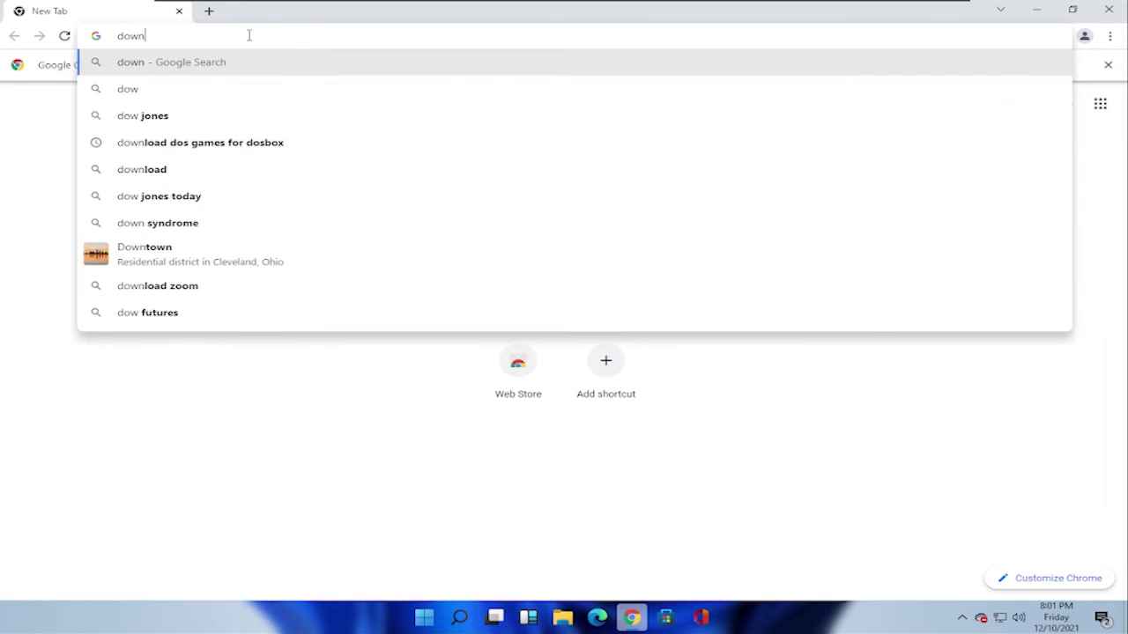
text(load V)
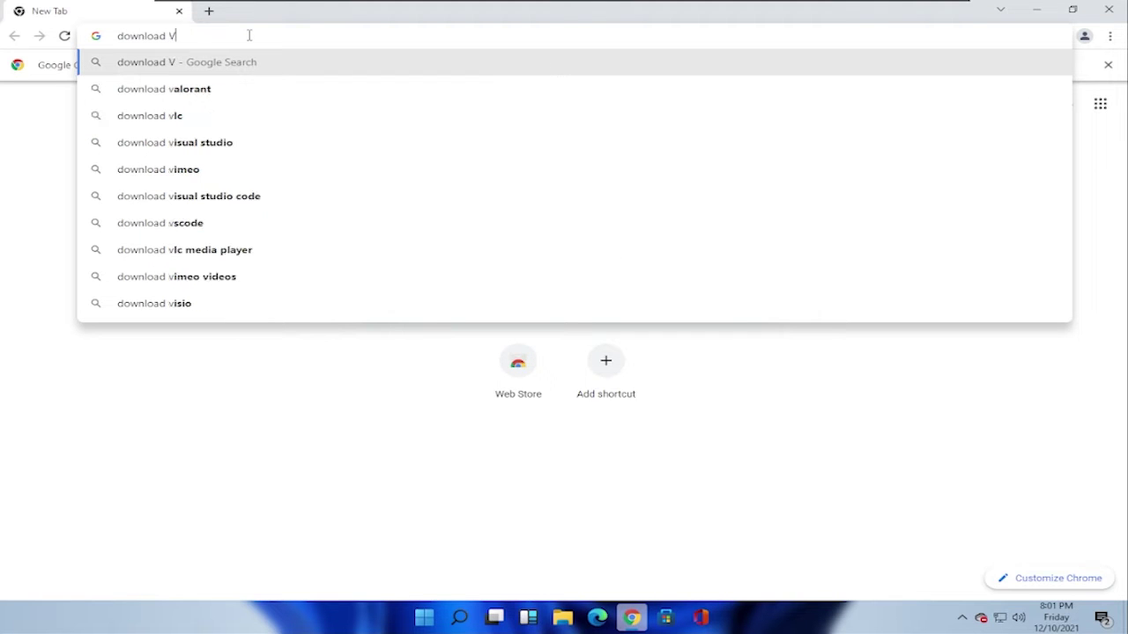
text(MWARE)
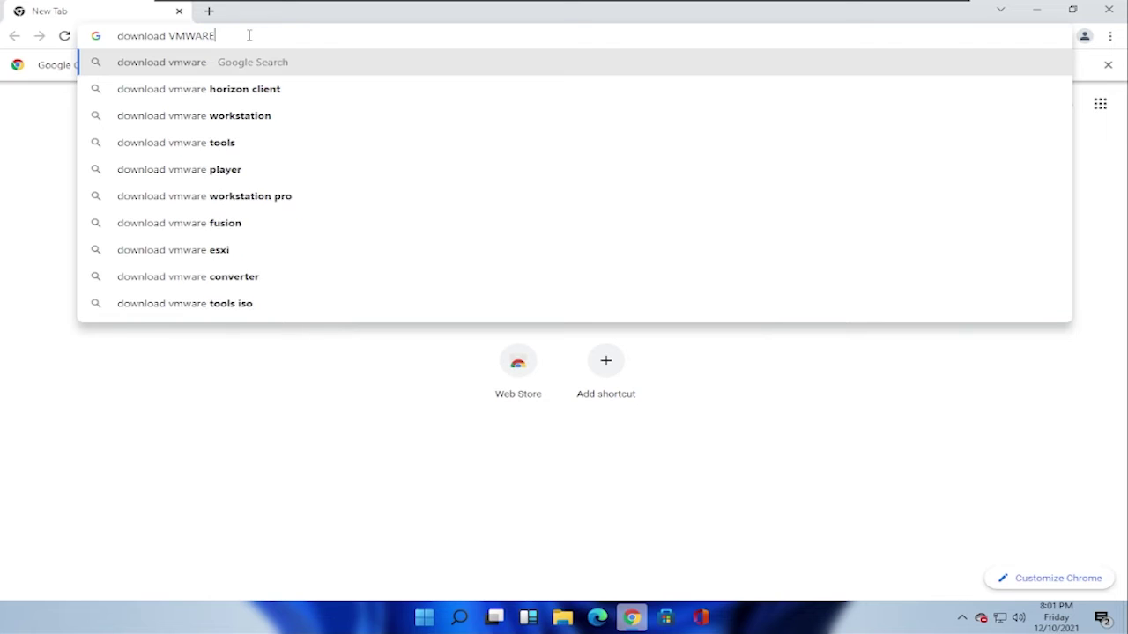
key(Return)
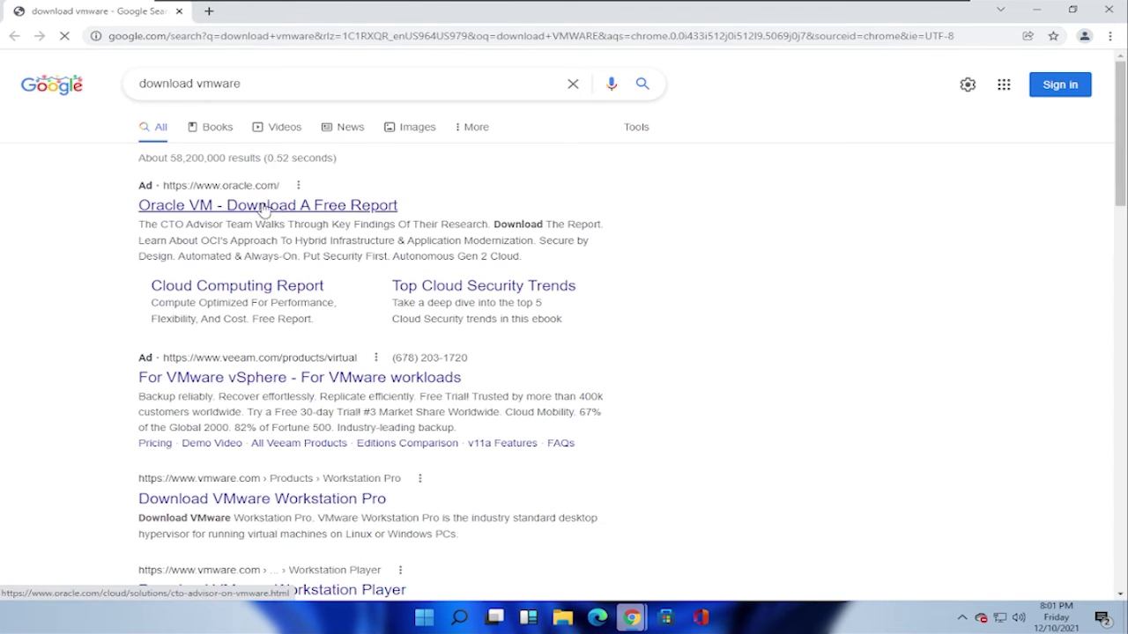
- Open the Download VMware Workstation Pro search result and review the product description and its download options
scroll(263, 407, down, 1)
click(271, 428)
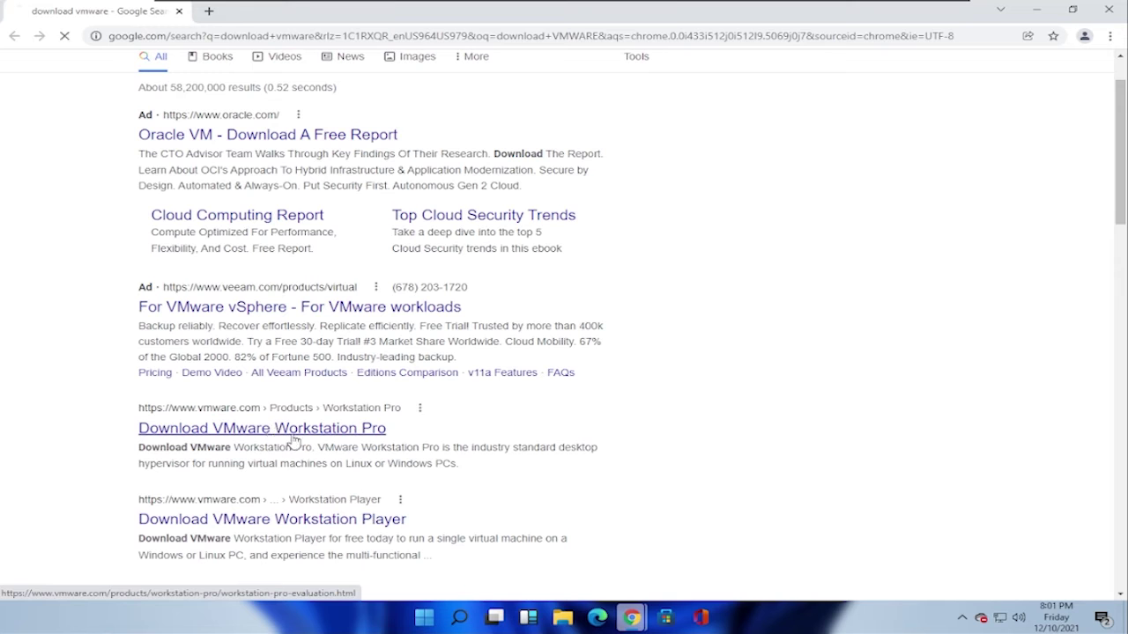
scroll(504, 425, down, 4)
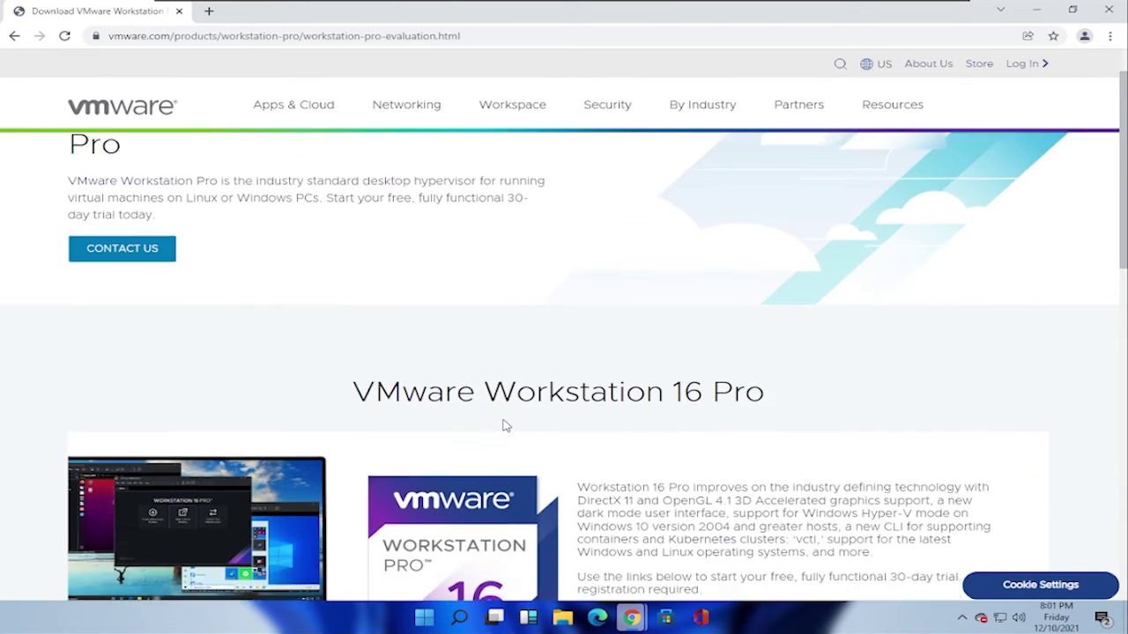
scroll(511, 425, down, 3)
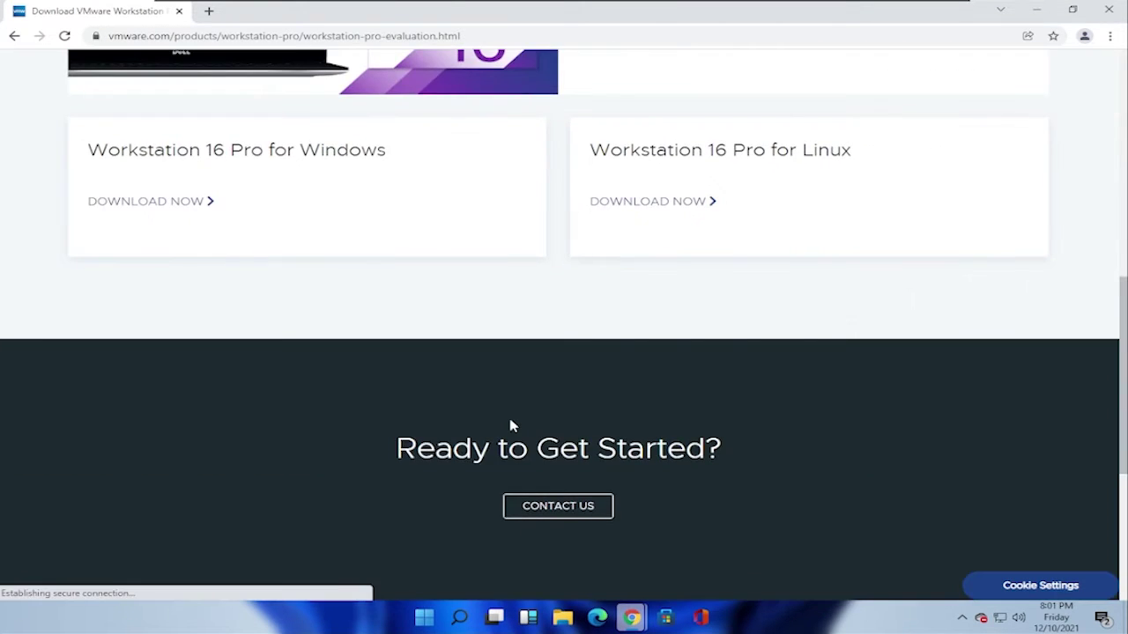
scroll(512, 427, up, 6)
scroll(511, 427, down, 2)
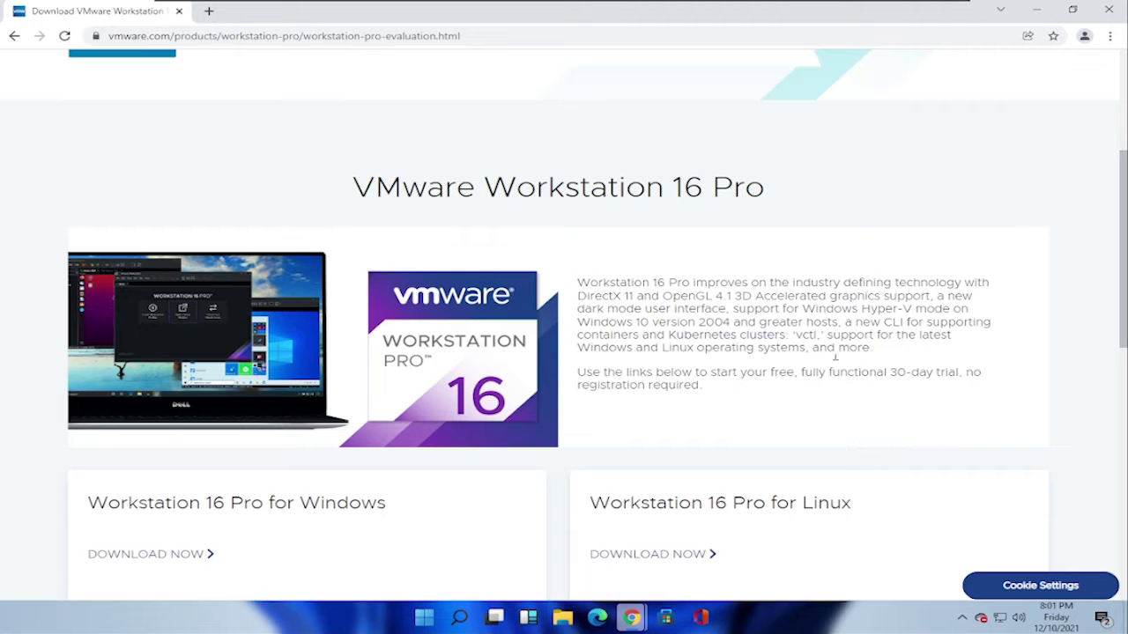
- Return to the search results, open the Download VMware Workstation Player page and download Workstation 16.0 Player for Windows
click(14, 36)
scroll(83, 139, down, 2)
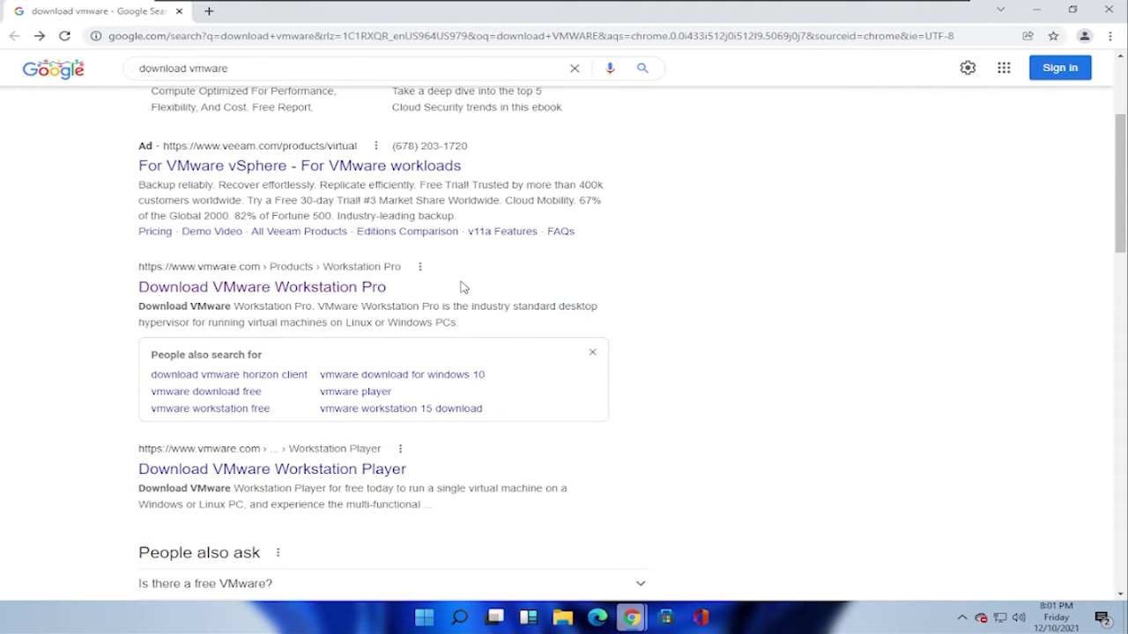
scroll(463, 288, down, 2)
click(303, 328)
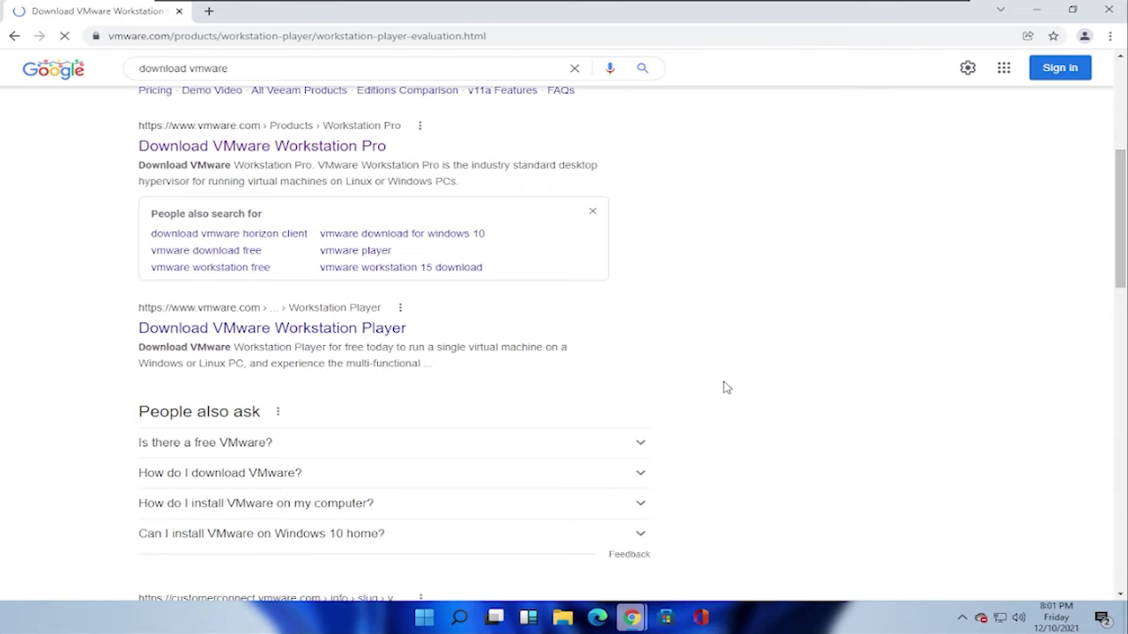
scroll(725, 385, down, 2)
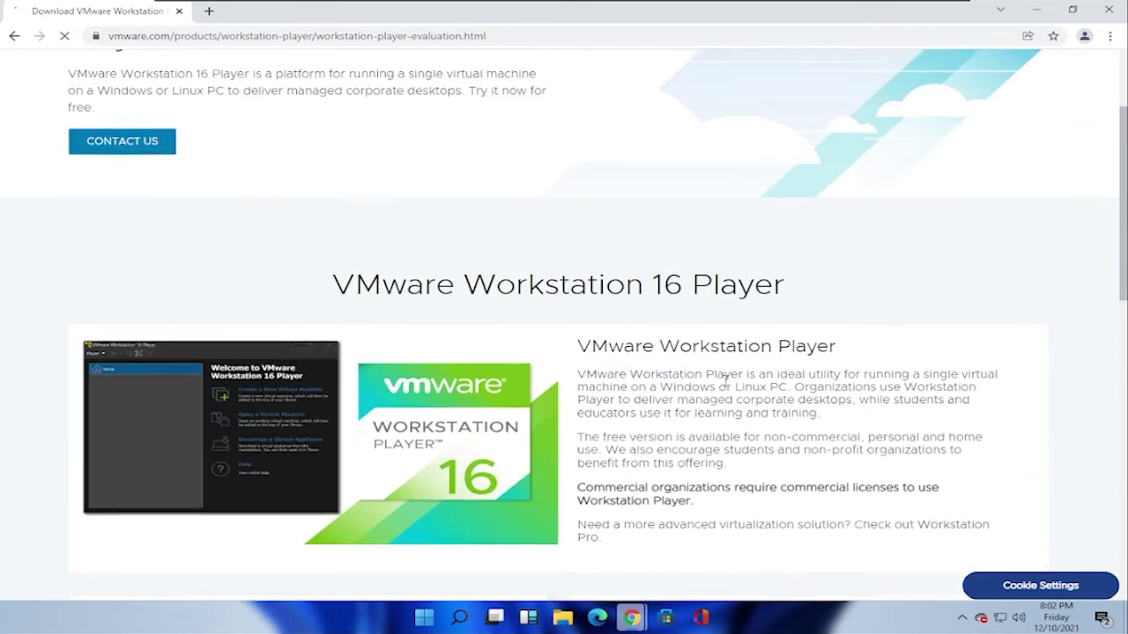
scroll(725, 379, down, 4)
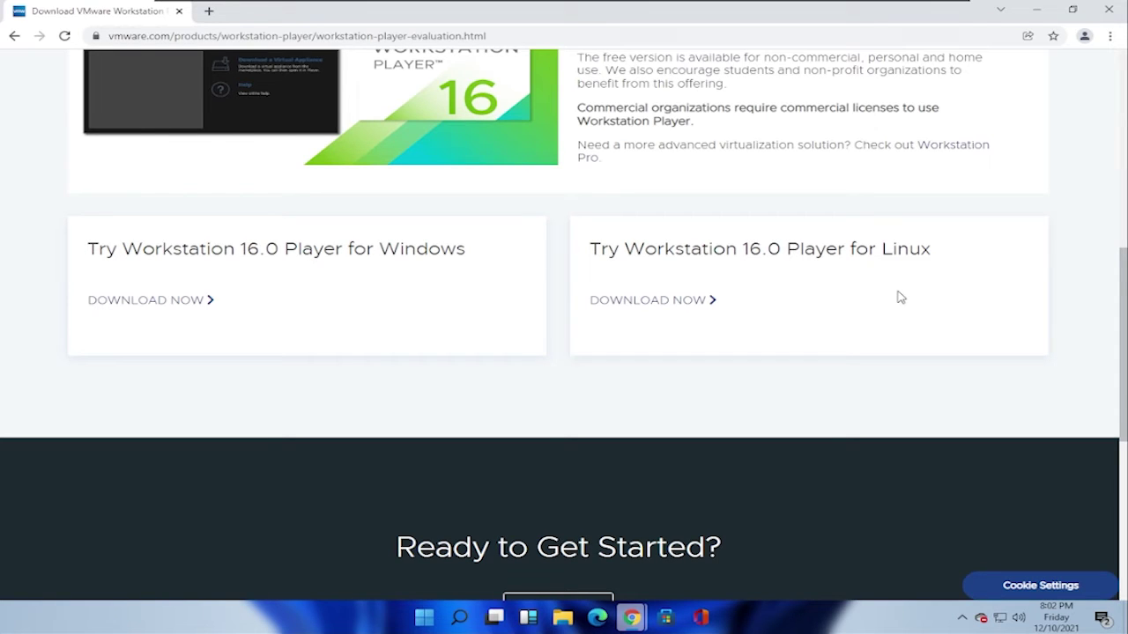
click(137, 300)
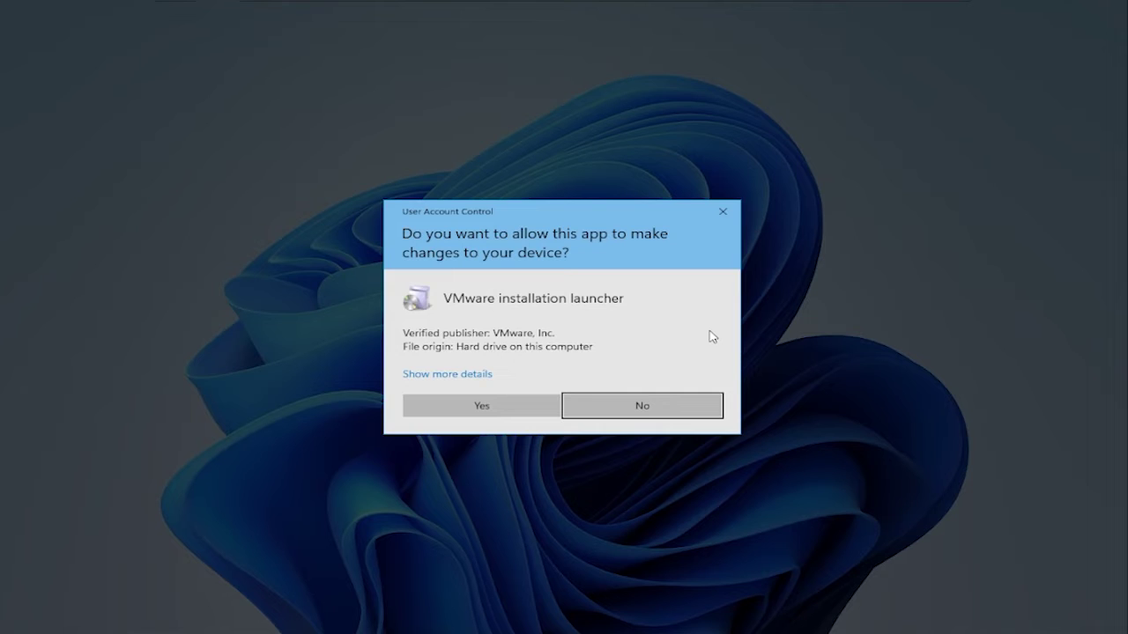
- Allow the VMware installation launcher to make changes, accept the license agreement and proceed to the setup wizard's custom setup page
click(503, 405)
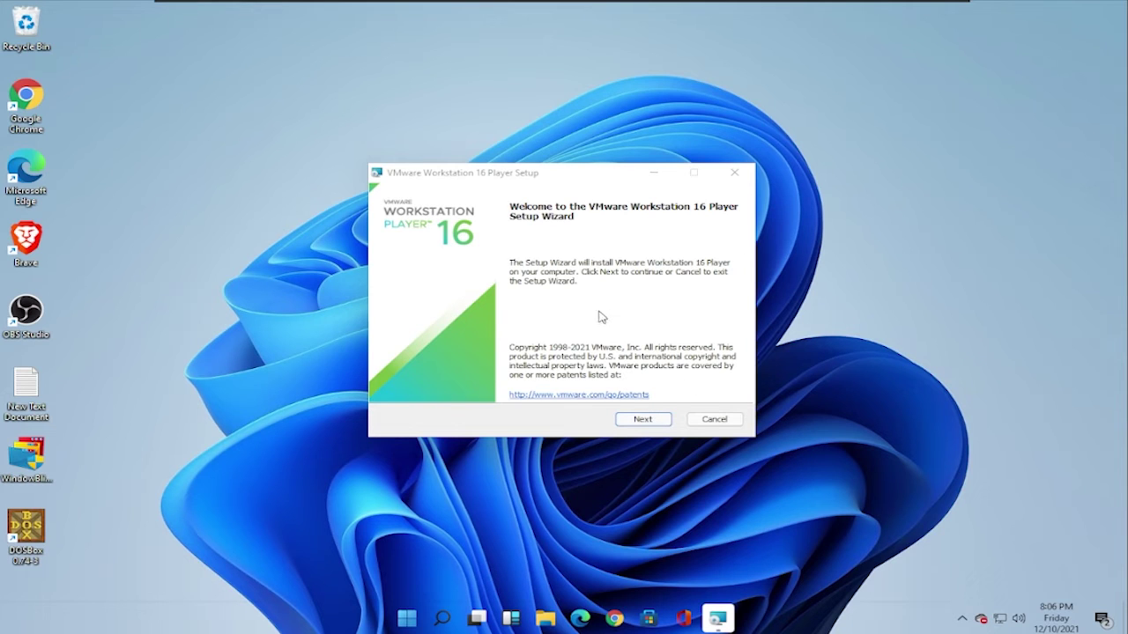
click(633, 423)
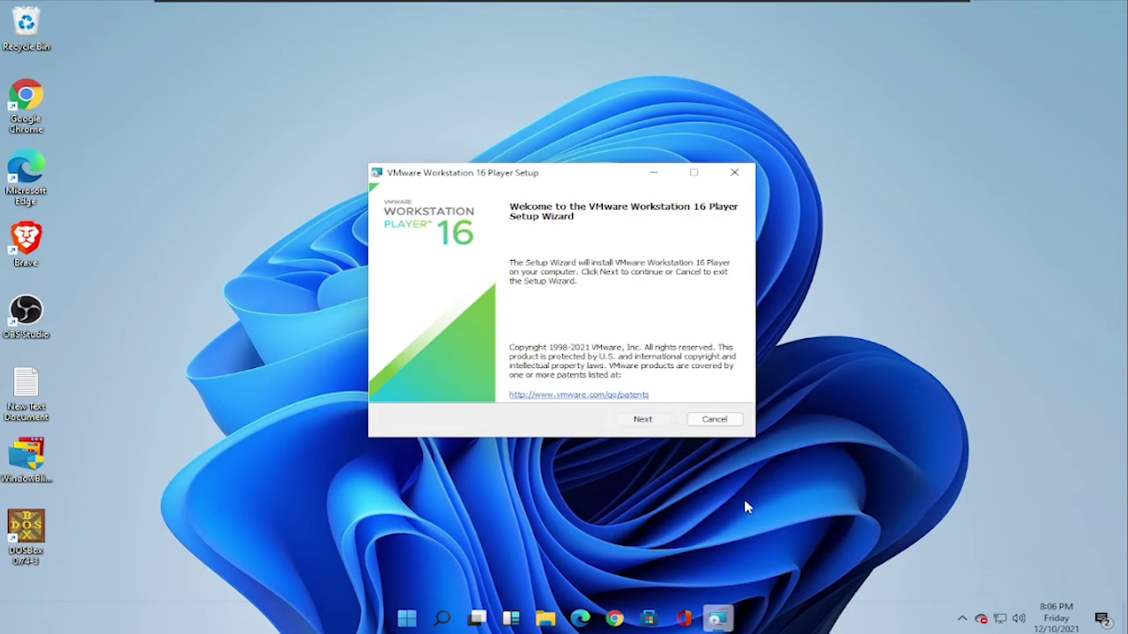
scroll(528, 351, down, 10)
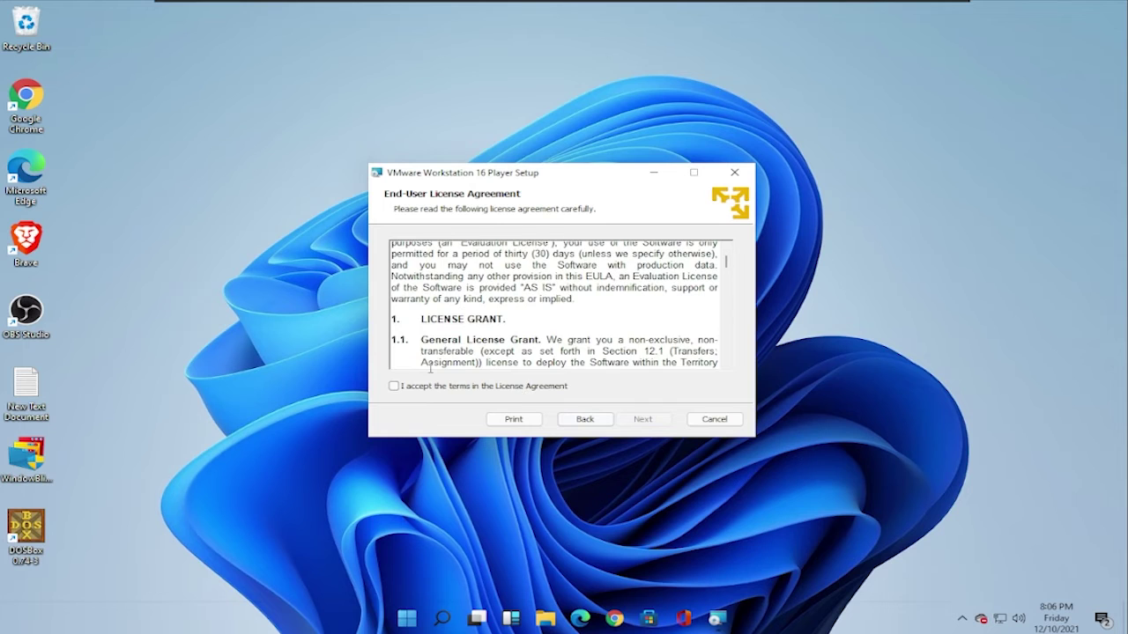
click(395, 386)
click(642, 420)
click(642, 419)
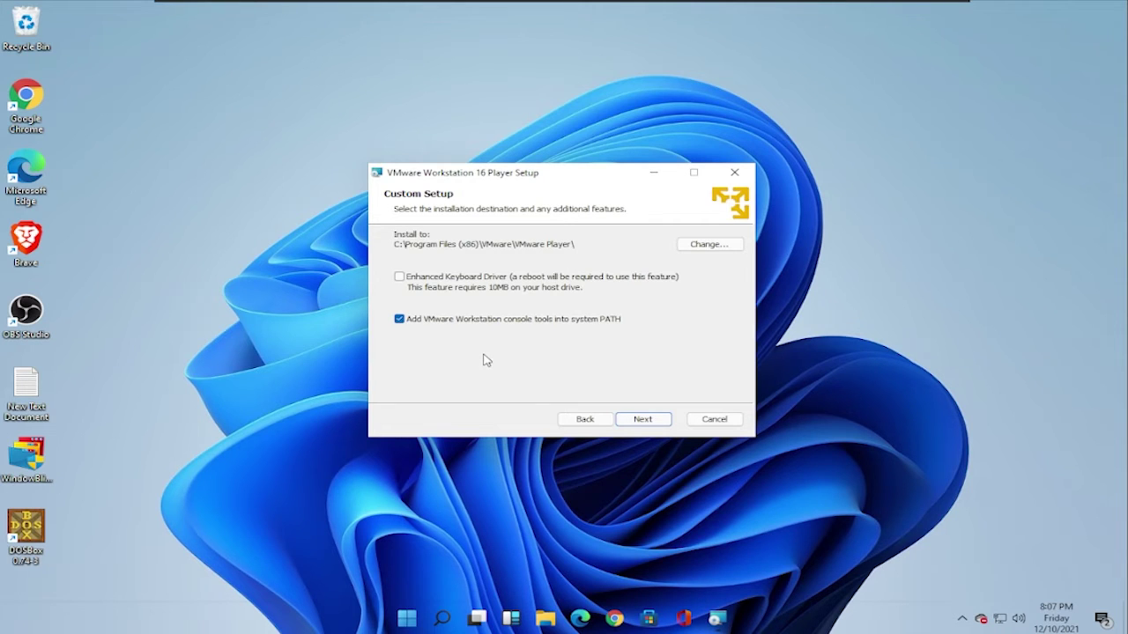
- Keep the default custom setup options and opt out of the VMware Customer Experience Improvement Program
click(649, 420)
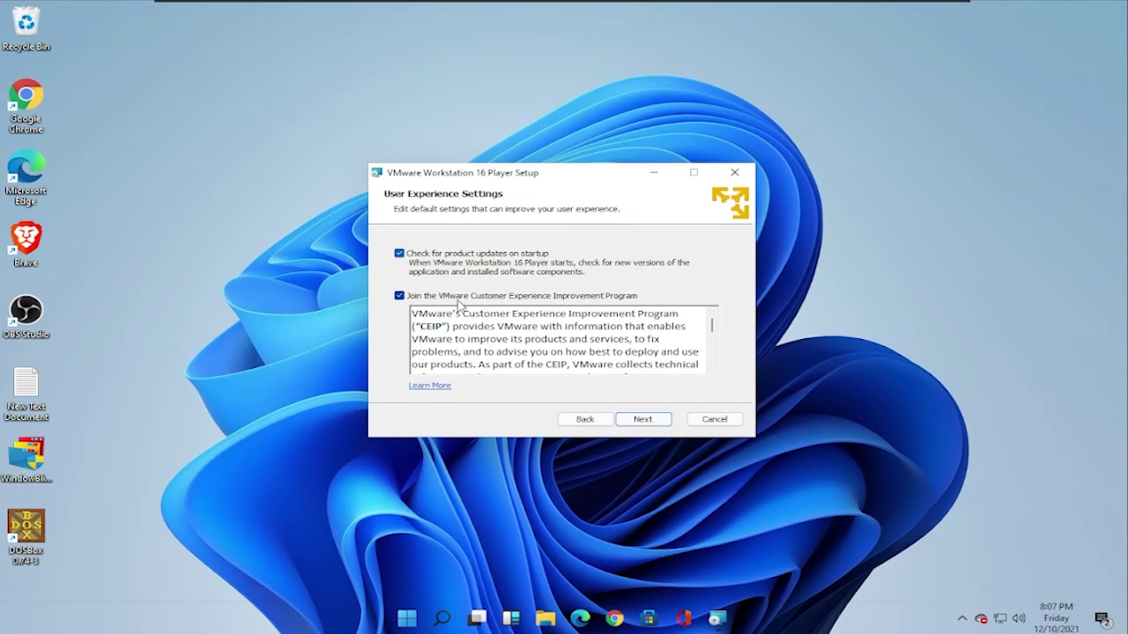
click(411, 299)
scroll(531, 352, down, 3)
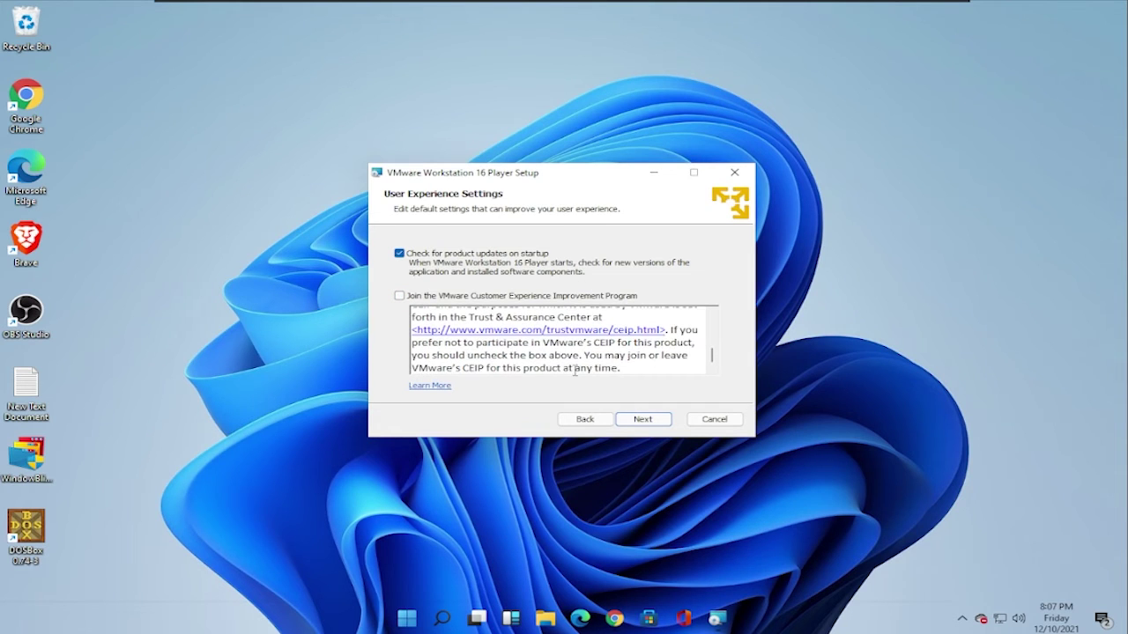
click(662, 426)
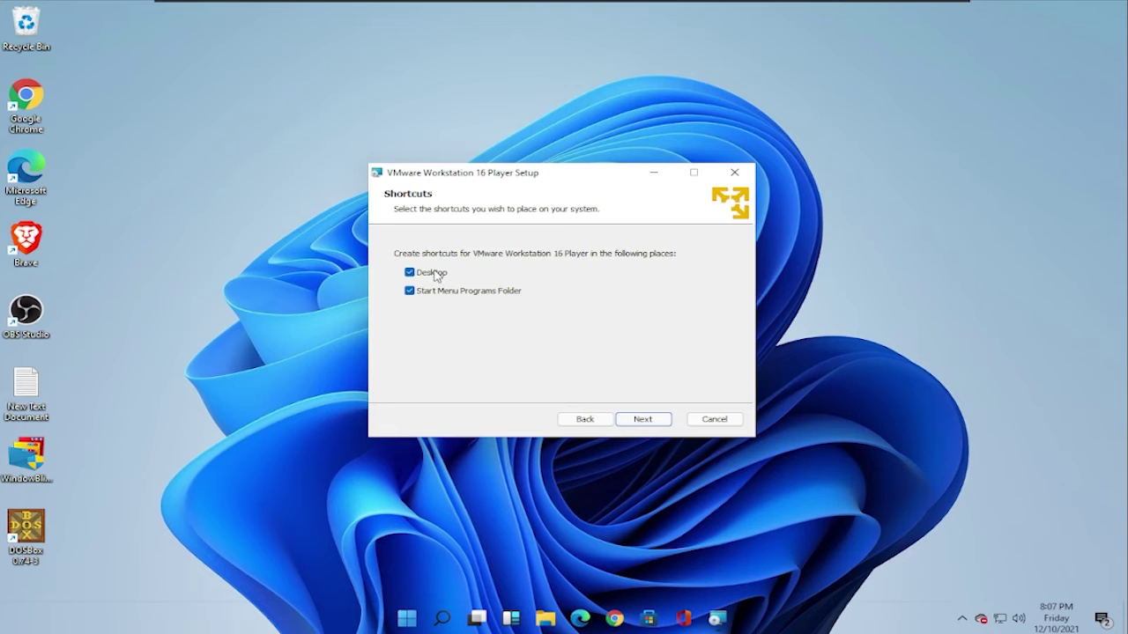
- Keep the Desktop and Start Menu shortcuts, install VMware Workstation 16 Player and finish the setup wizard
click(656, 420)
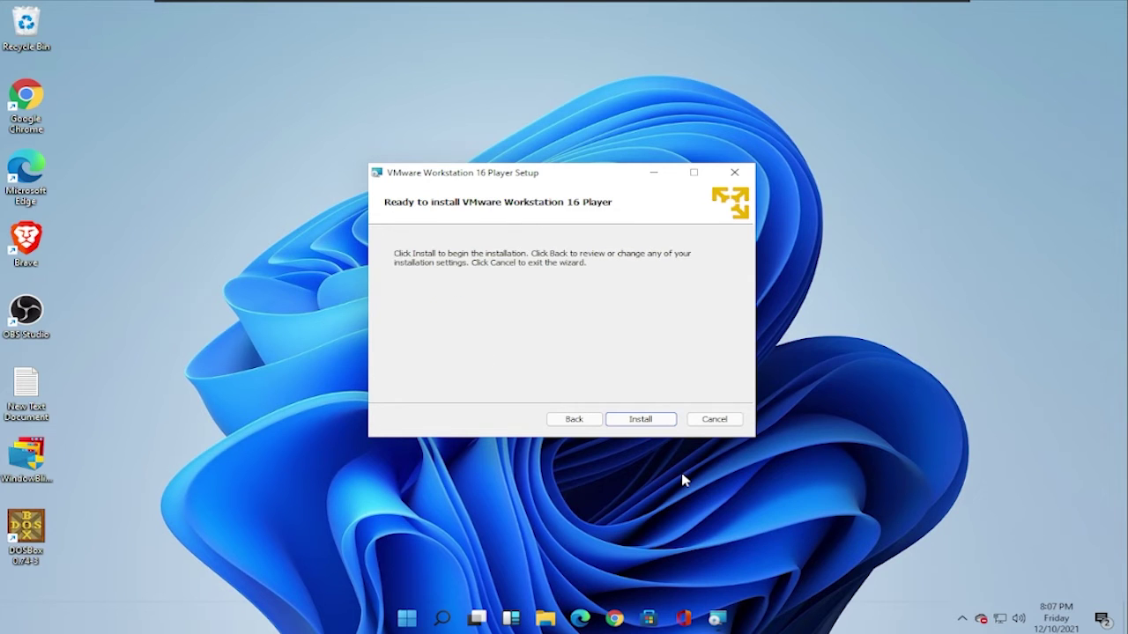
click(642, 420)
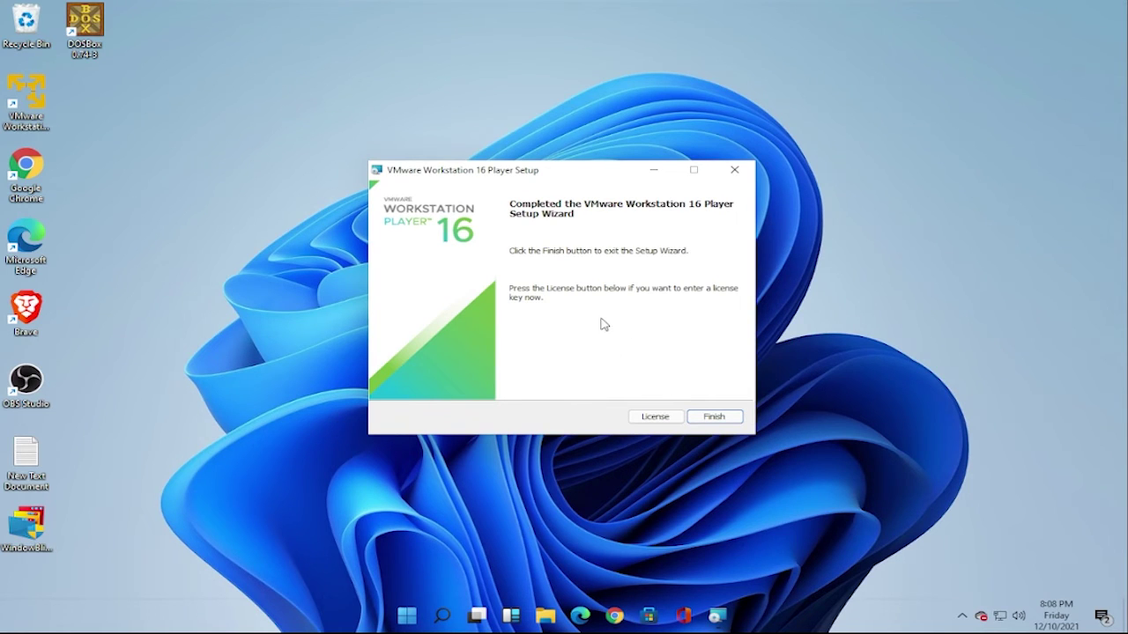
click(721, 419)
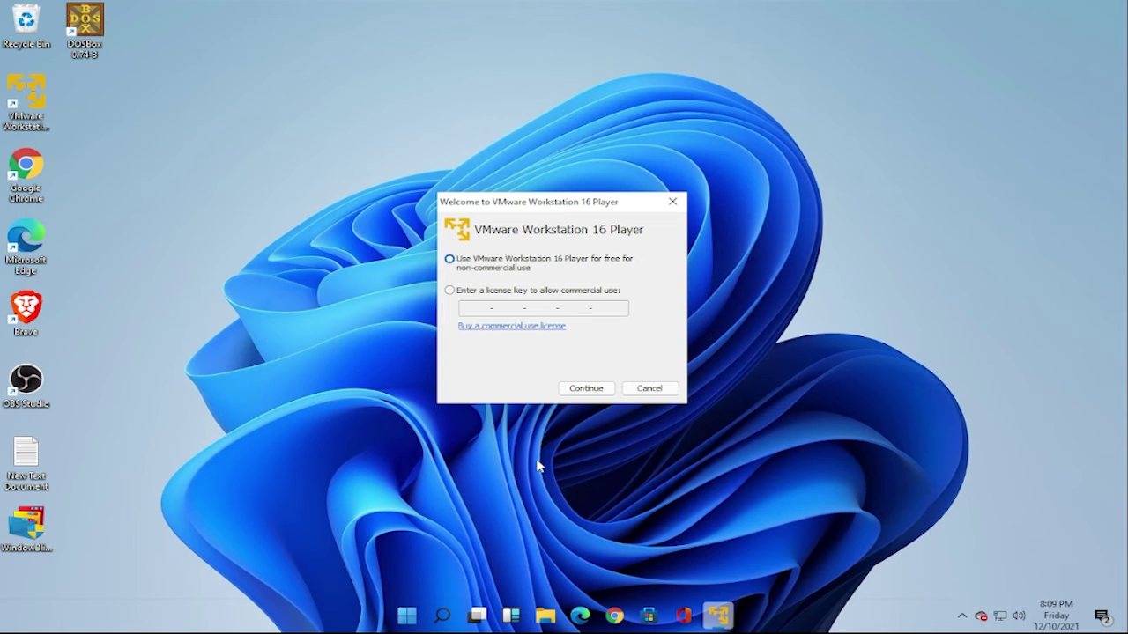
- Continue with free non-commercial use of VMware Workstation 16 Player, finish the welcome dialog and maximize the program window
click(584, 388)
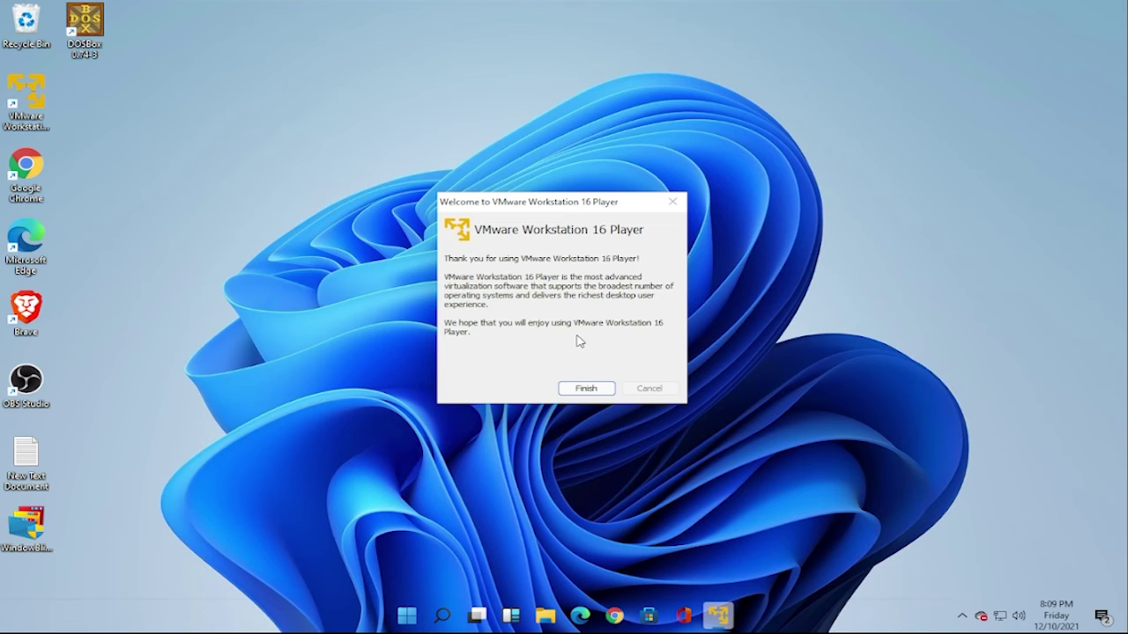
click(586, 387)
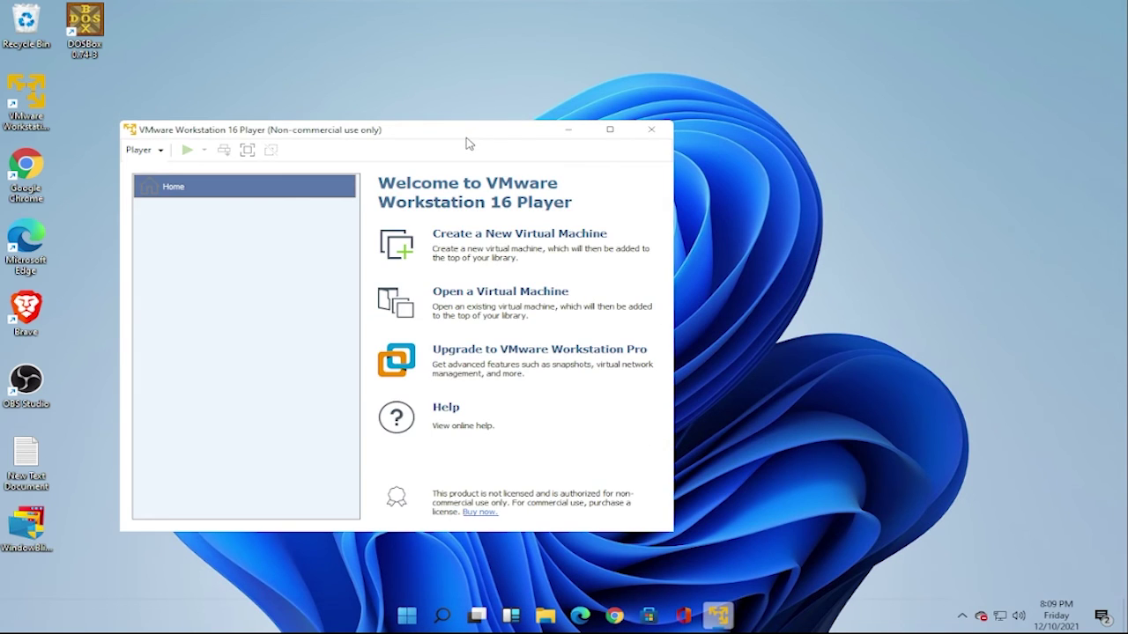
drag(469, 143, 660, 108)
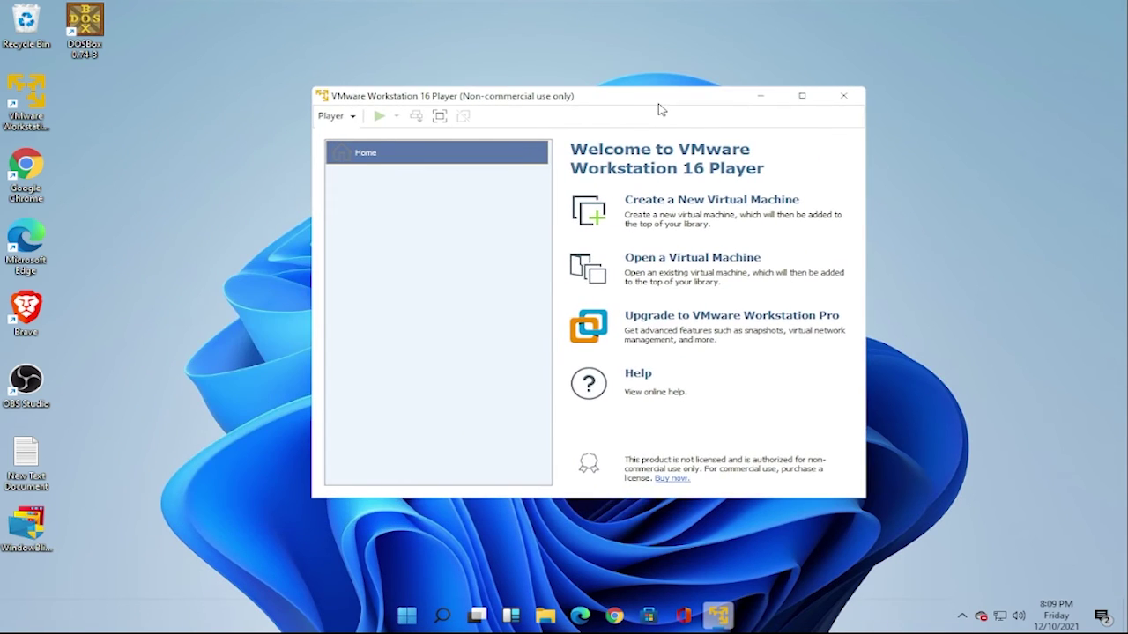
click(812, 91)
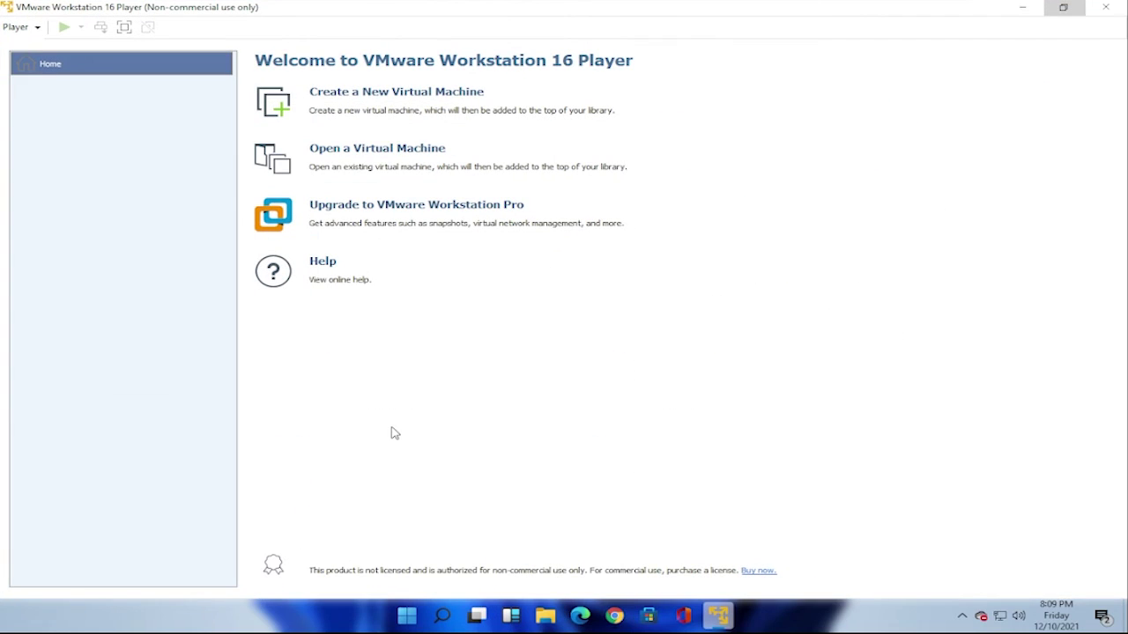